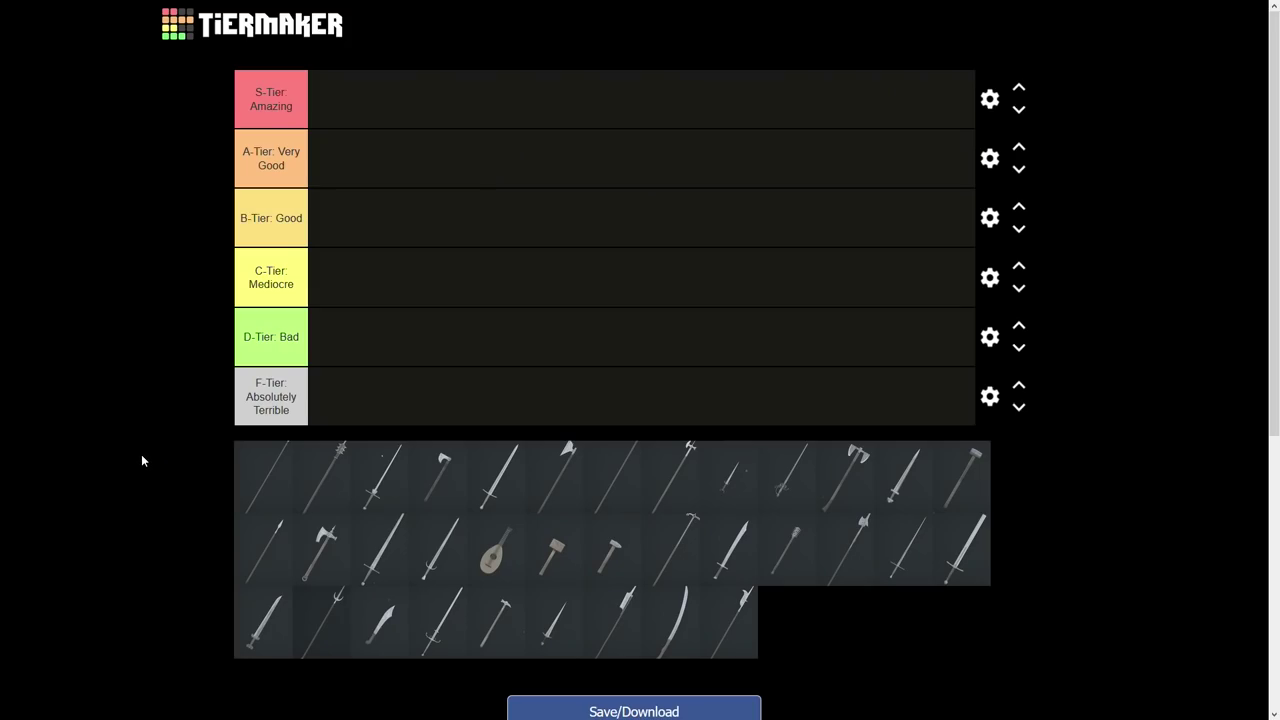
# Rank two polearms and a sword in B-Tier, halberd in A, small axe in C, sword in F
pyautogui.moveTo(271, 491); pyautogui.dragTo(357, 238)
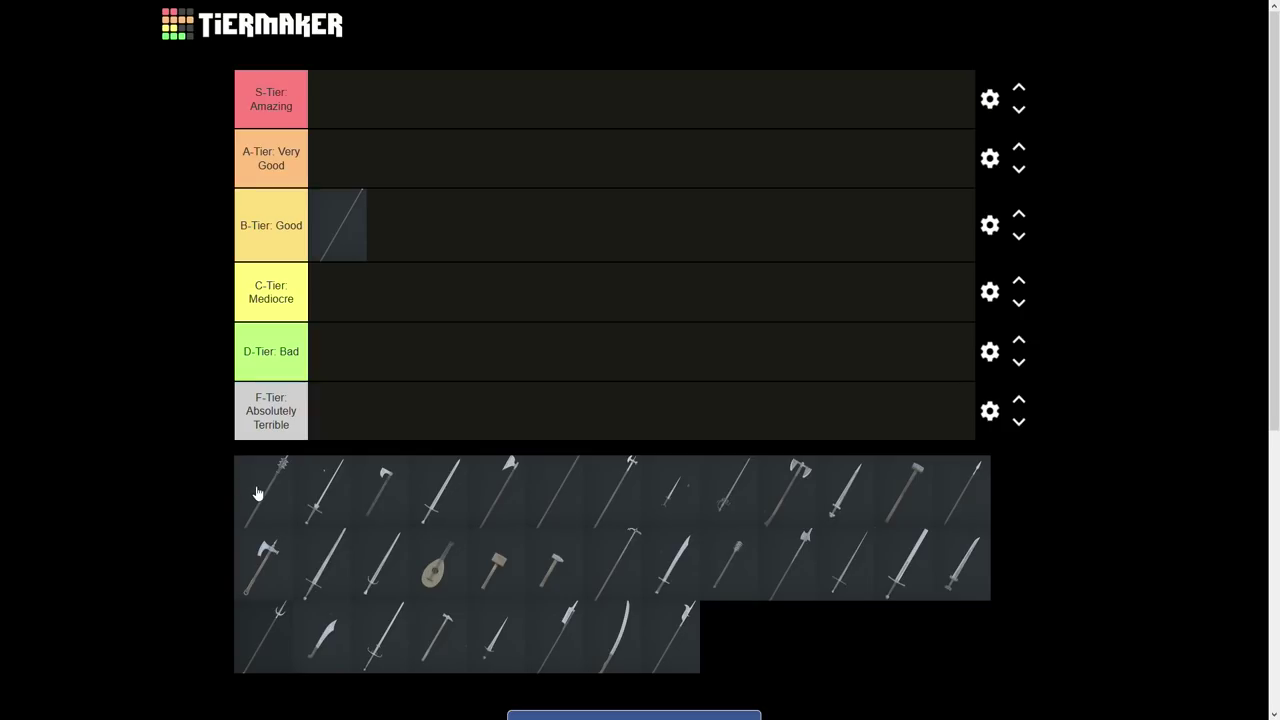
pyautogui.moveTo(267, 497); pyautogui.dragTo(403, 234)
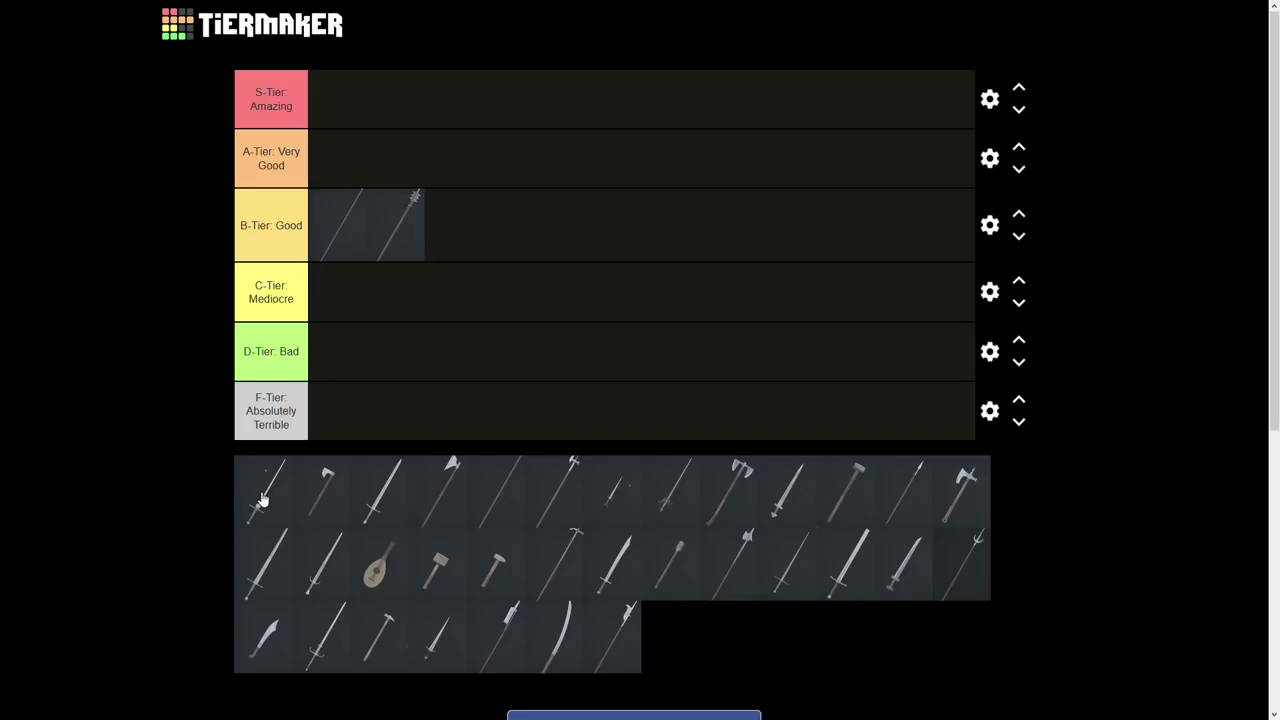
pyautogui.moveTo(262, 499); pyautogui.dragTo(330, 426)
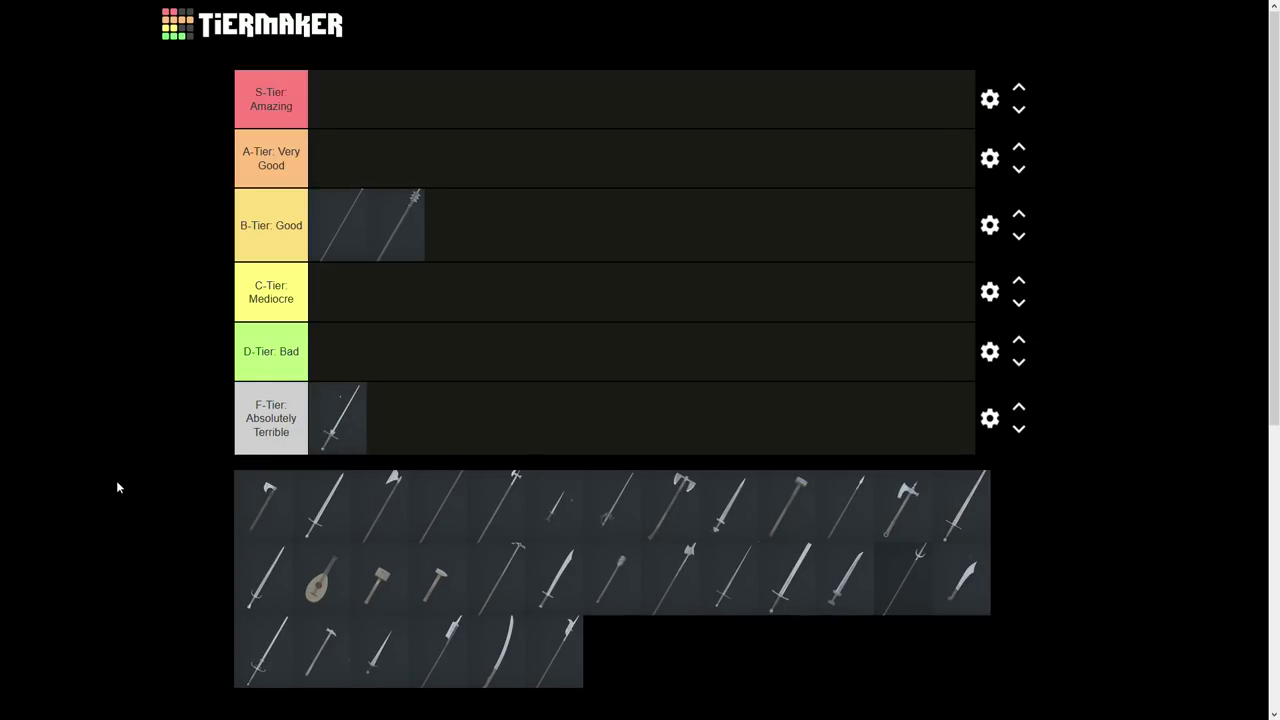
pyautogui.moveTo(264, 507); pyautogui.dragTo(339, 301)
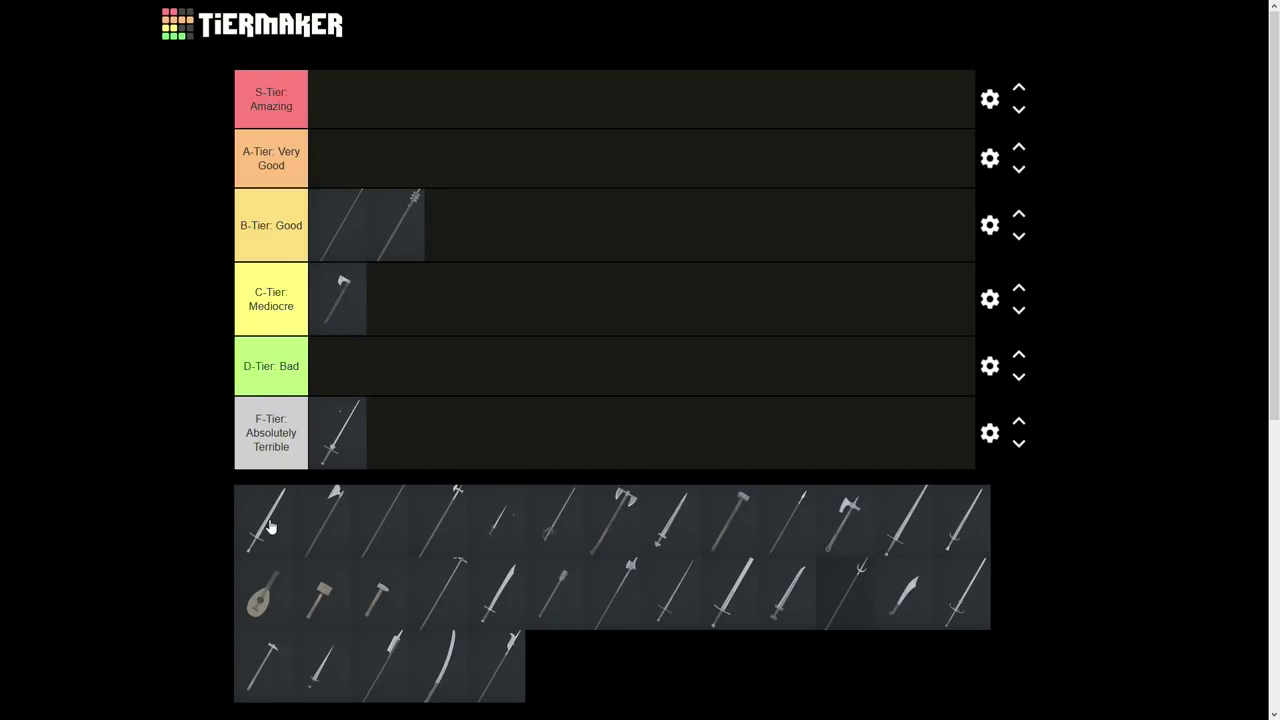
pyautogui.moveTo(269, 527); pyautogui.dragTo(477, 231)
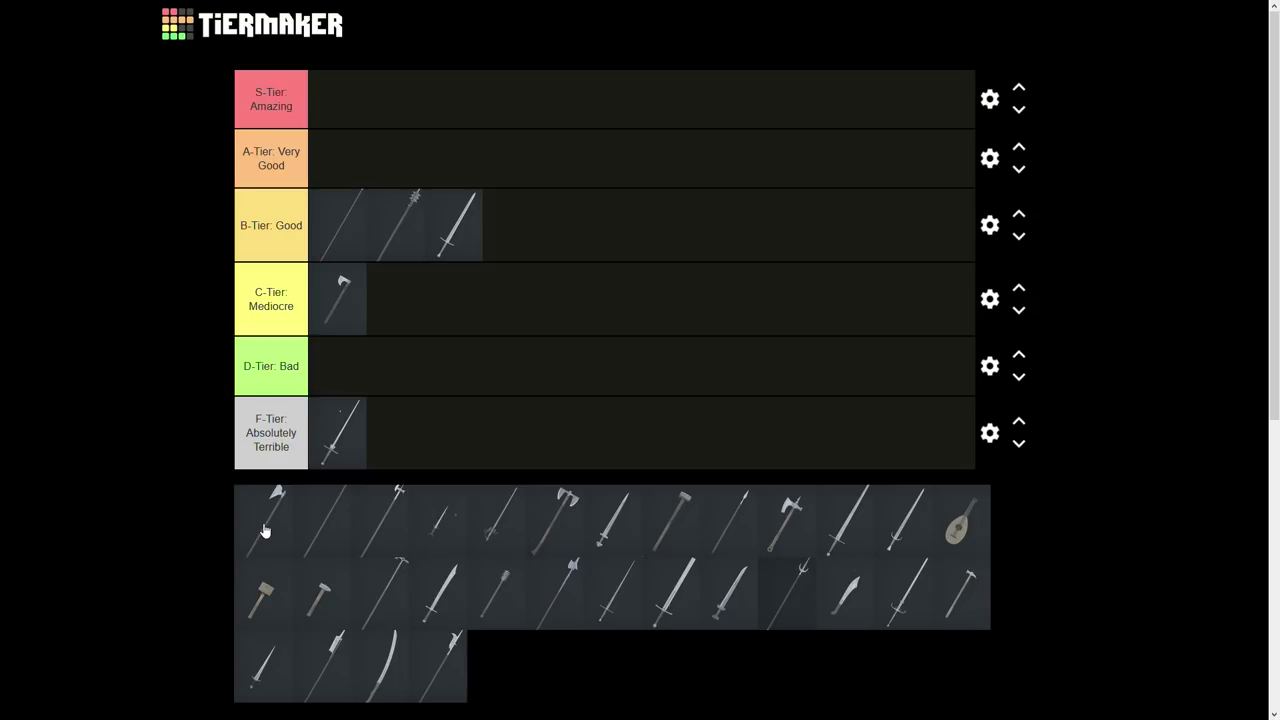
pyautogui.moveTo(268, 527); pyautogui.dragTo(332, 174)
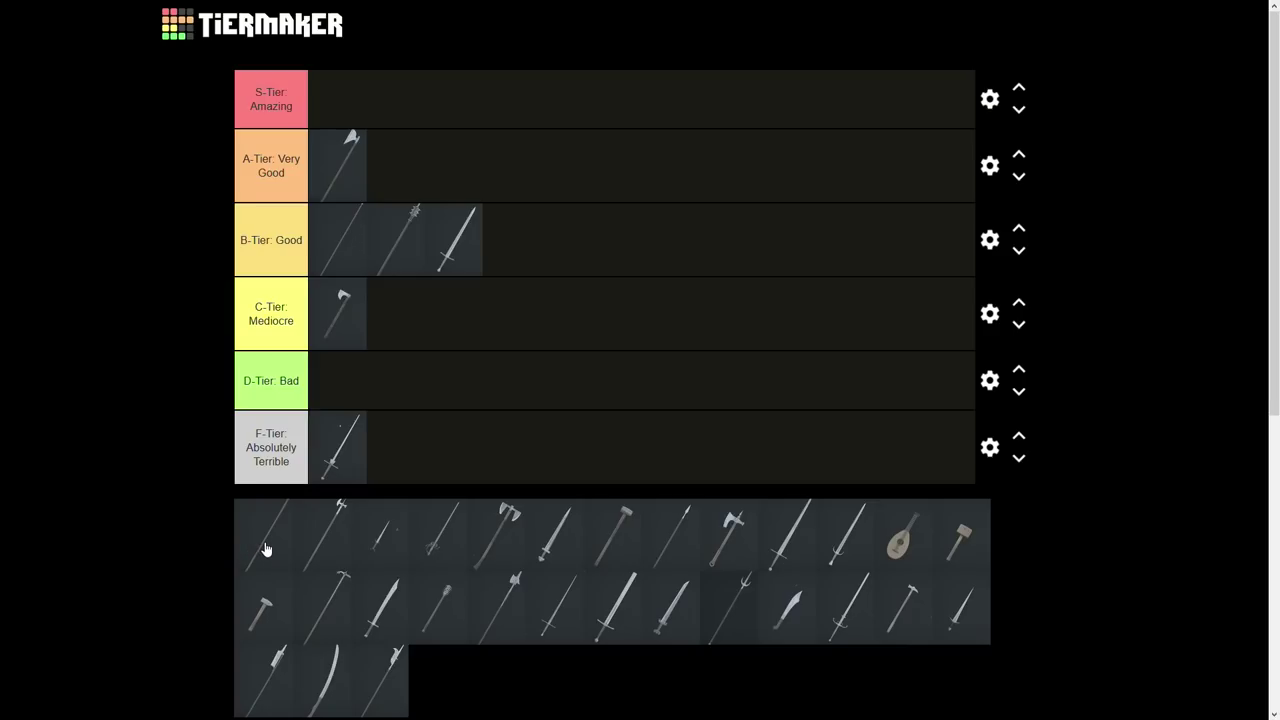
# Put a spear and short sword in F-Tier, halberd in A, spear in D, poleaxe in S
pyautogui.moveTo(269, 546); pyautogui.dragTo(386, 457)
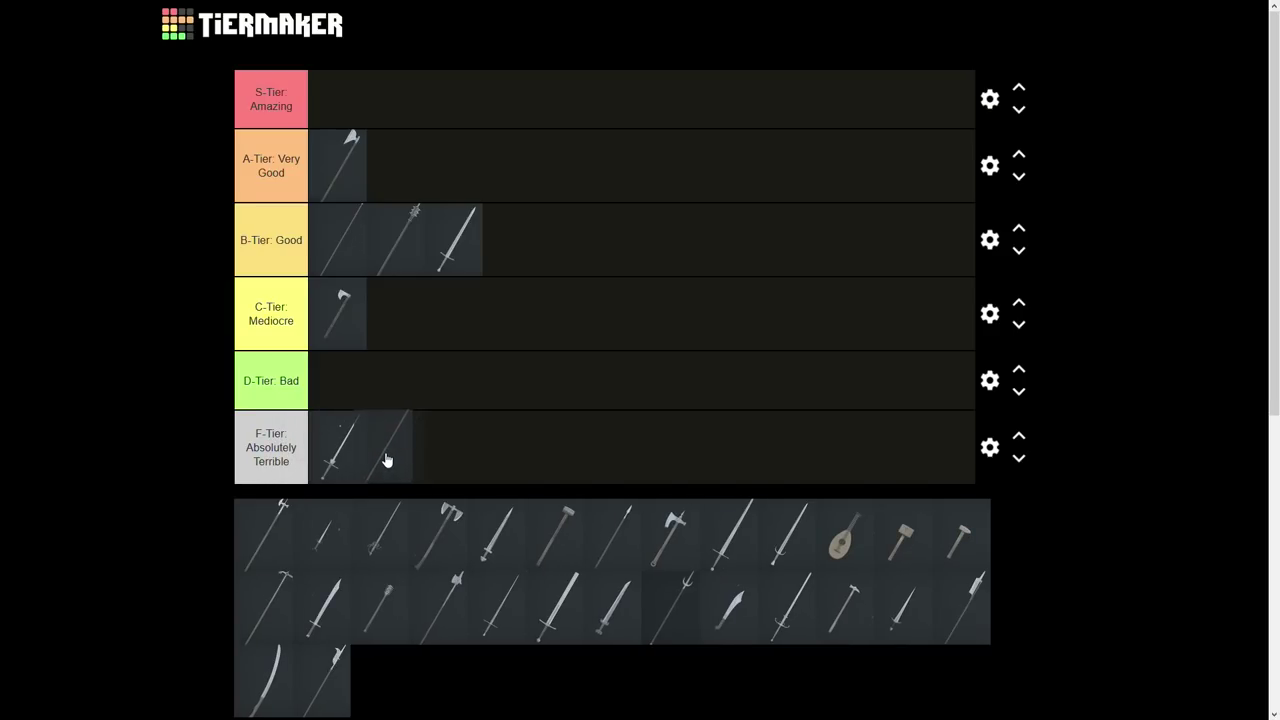
pyautogui.moveTo(266, 534); pyautogui.dragTo(409, 168)
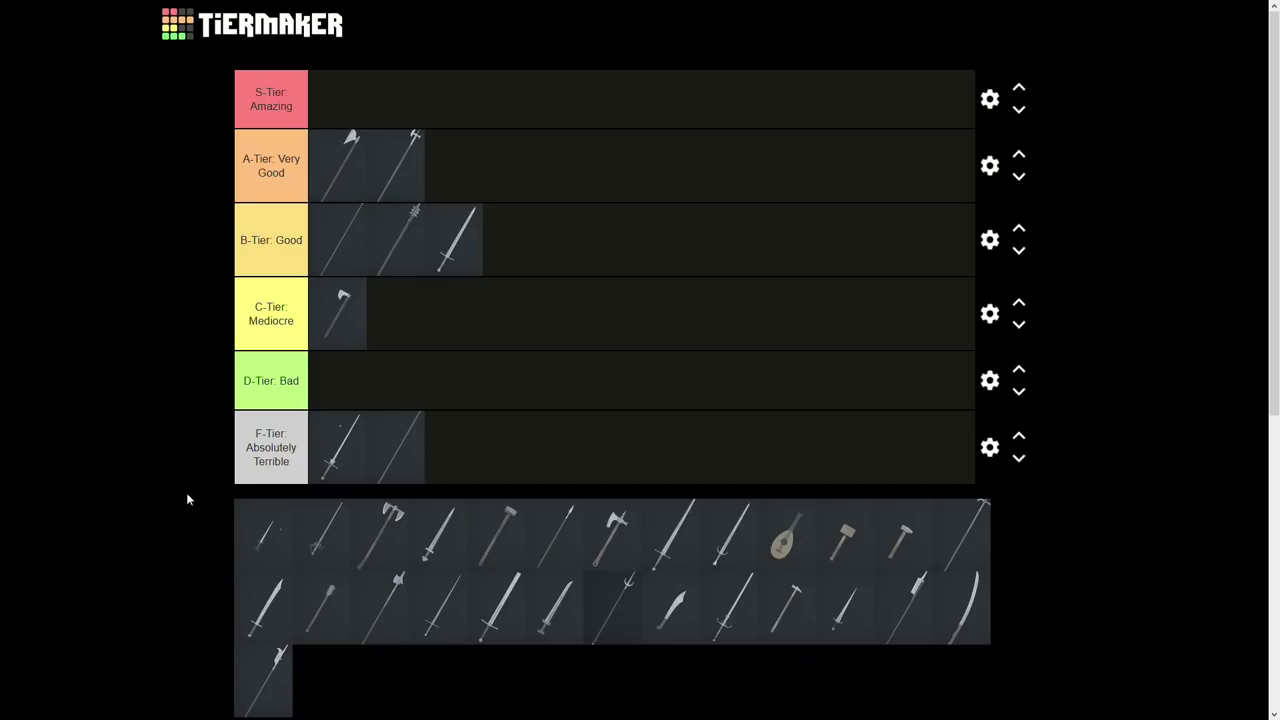
pyautogui.moveTo(268, 538); pyautogui.dragTo(476, 452)
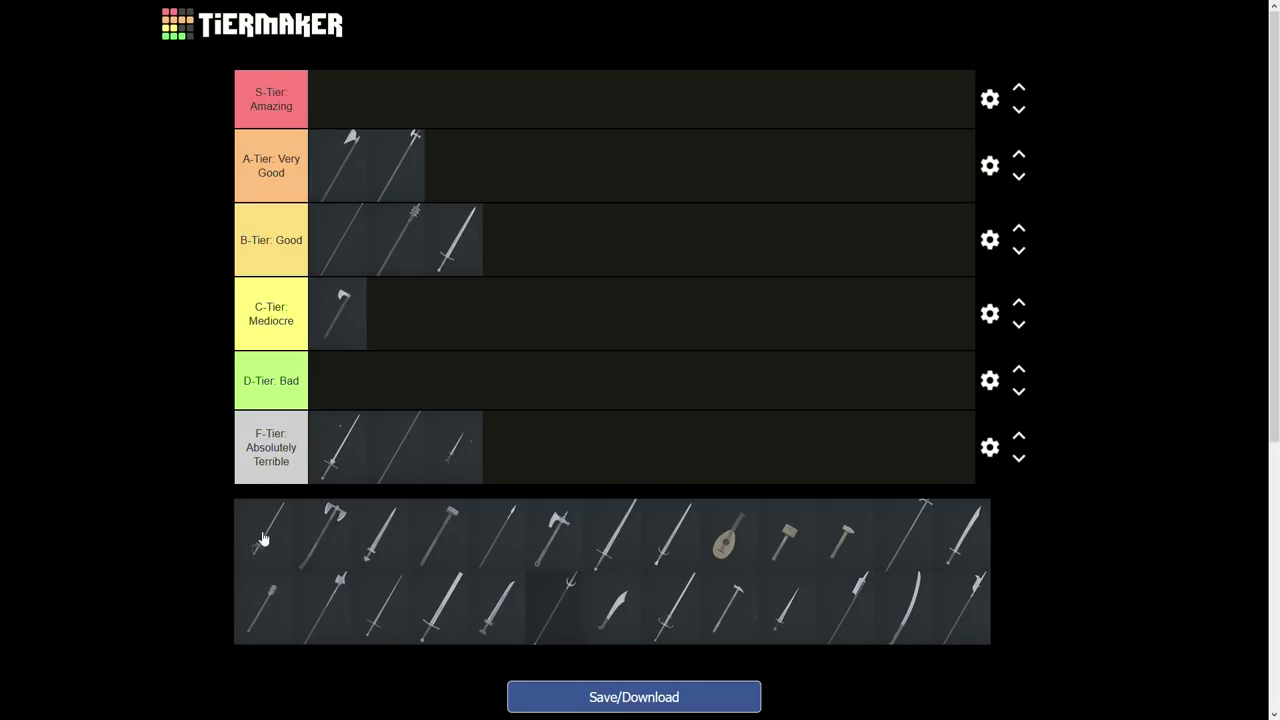
pyautogui.moveTo(263, 537); pyautogui.dragTo(338, 388)
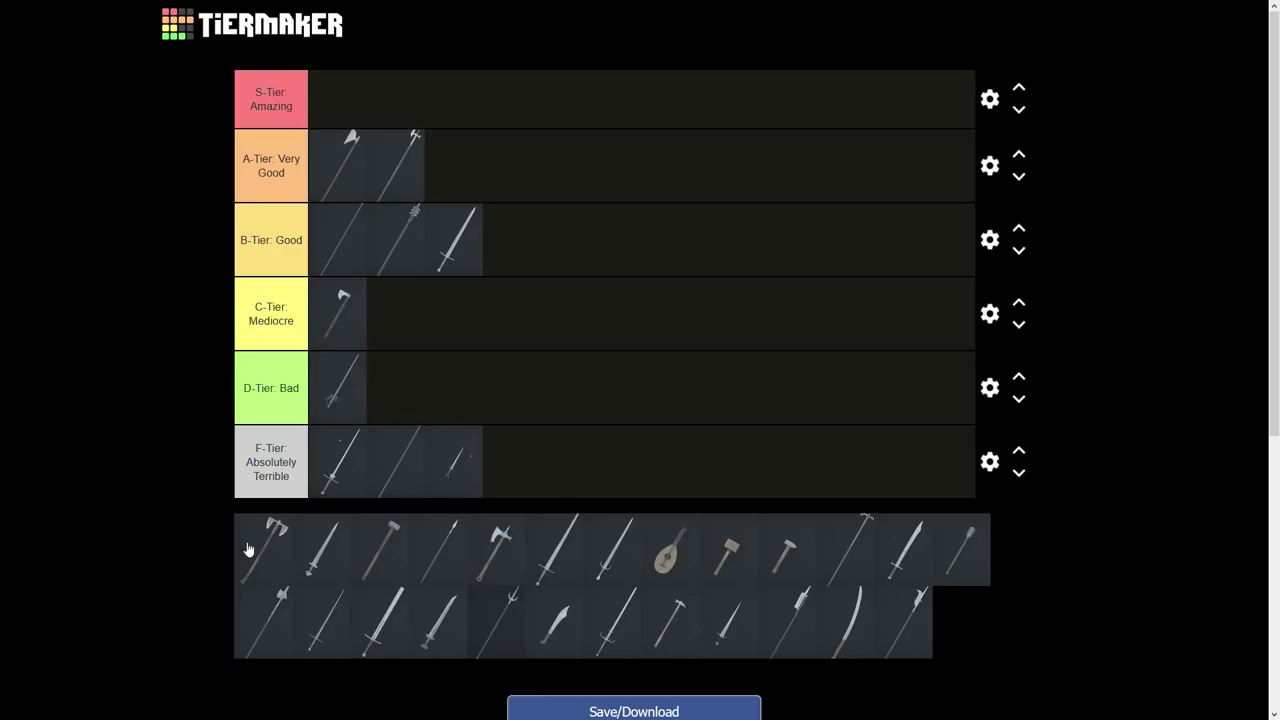
pyautogui.moveTo(248, 549); pyautogui.dragTo(336, 96)
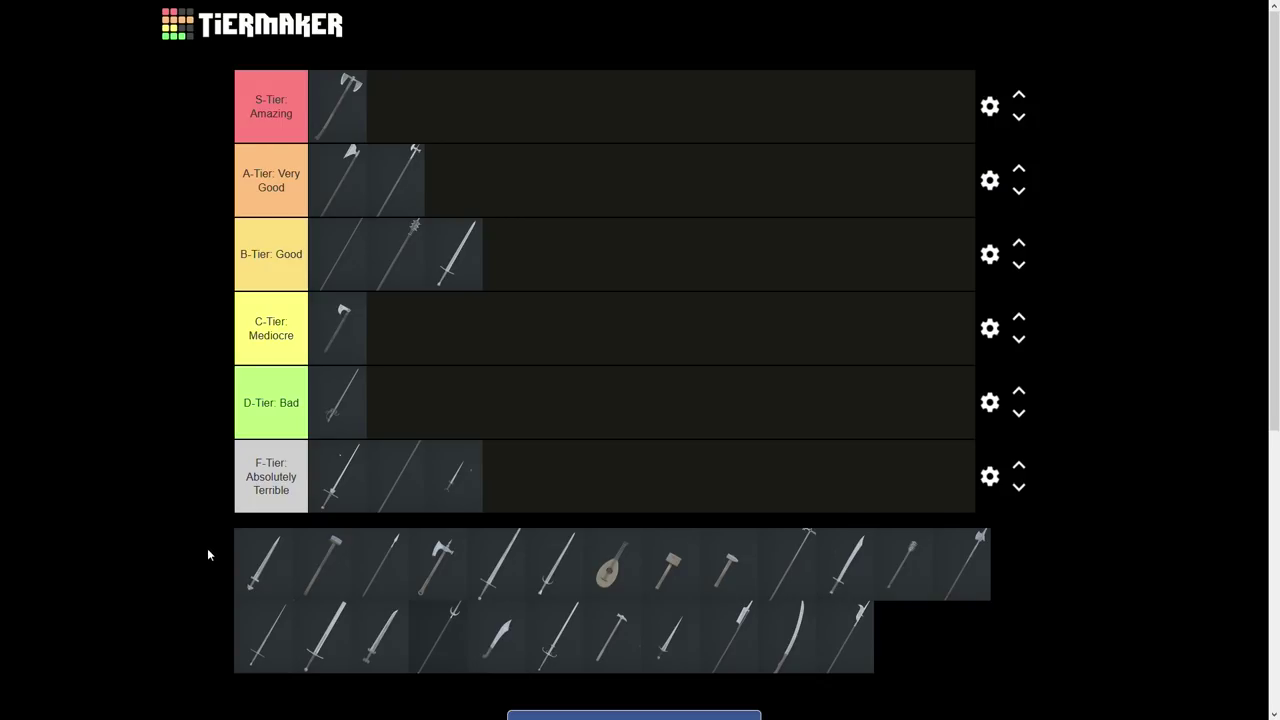
# Rank a sword in D-Tier, a hammer in S, spear, axe and sword in C, sword in A
pyautogui.moveTo(272, 568); pyautogui.dragTo(417, 403)
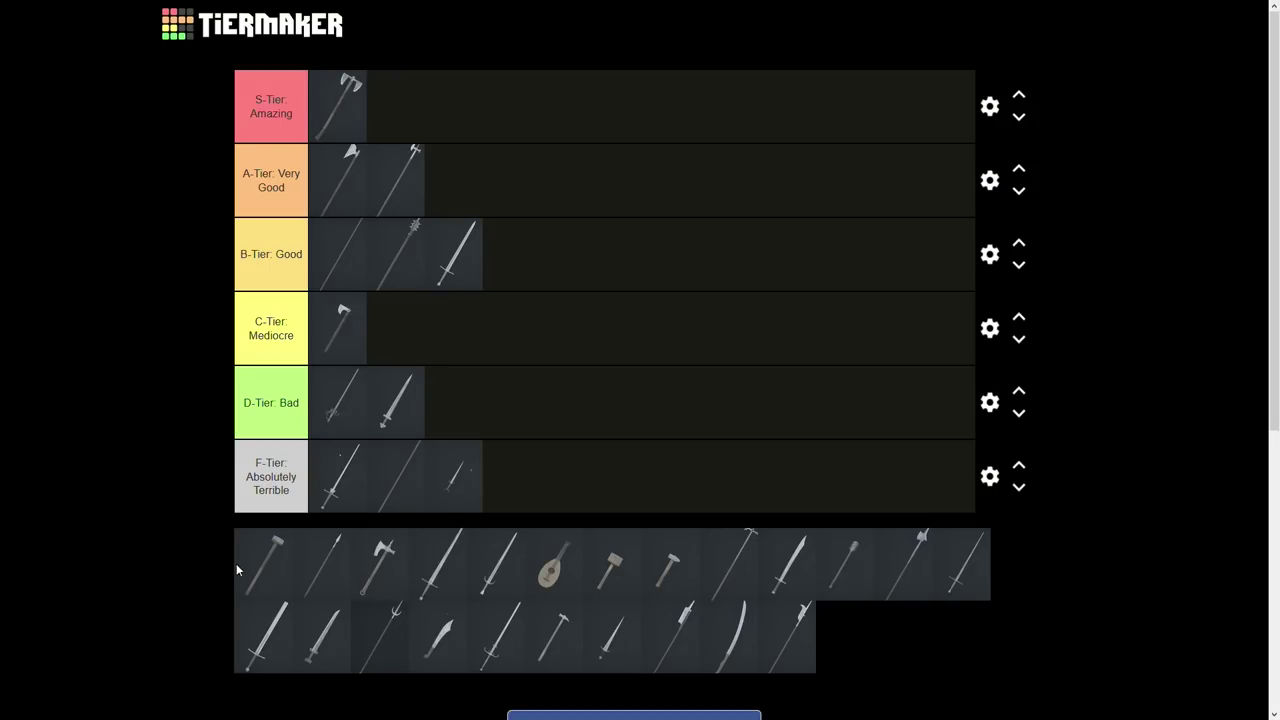
pyautogui.moveTo(265, 572); pyautogui.dragTo(409, 112)
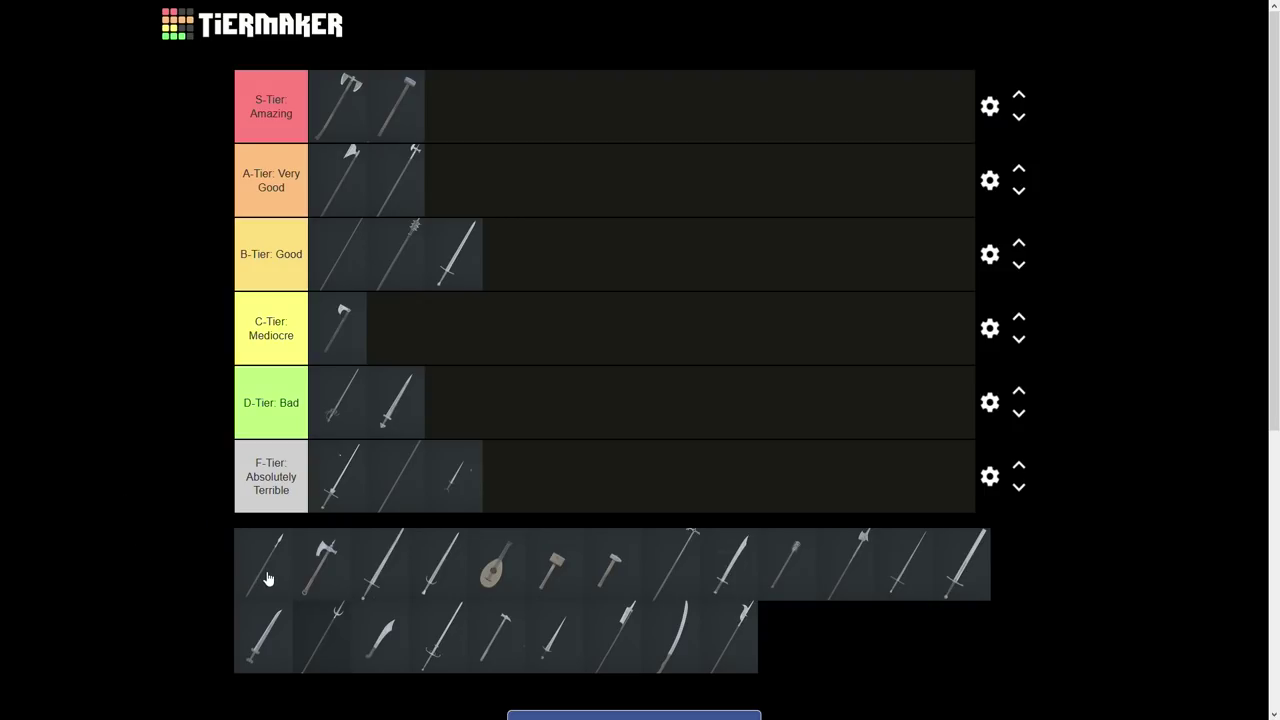
pyautogui.moveTo(267, 578); pyautogui.dragTo(398, 342)
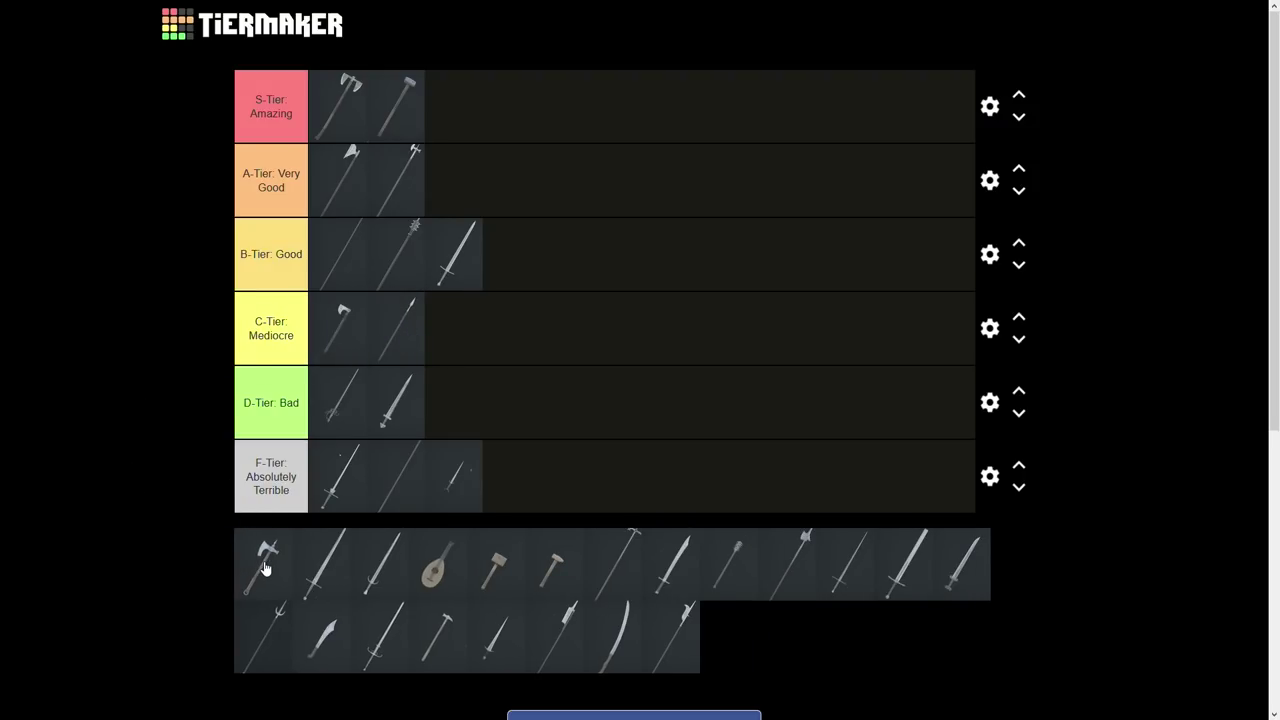
pyautogui.moveTo(265, 568); pyautogui.dragTo(497, 327)
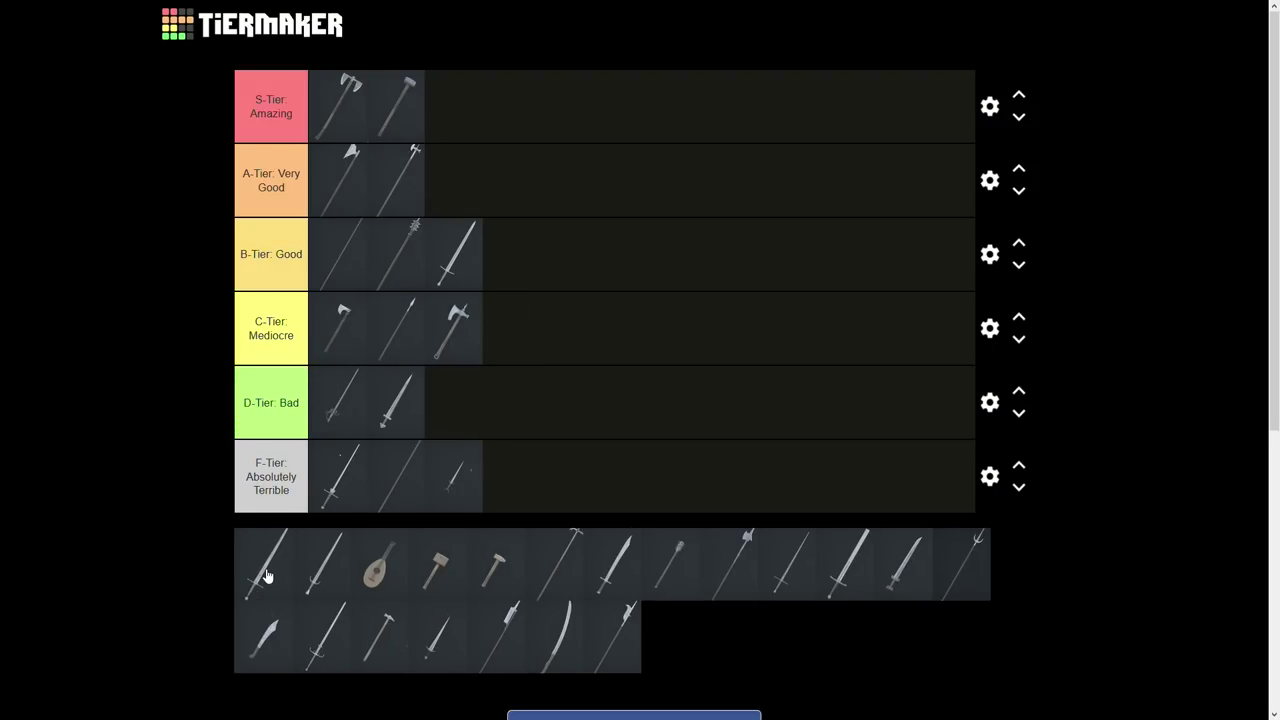
pyautogui.moveTo(267, 576); pyautogui.dragTo(475, 188)
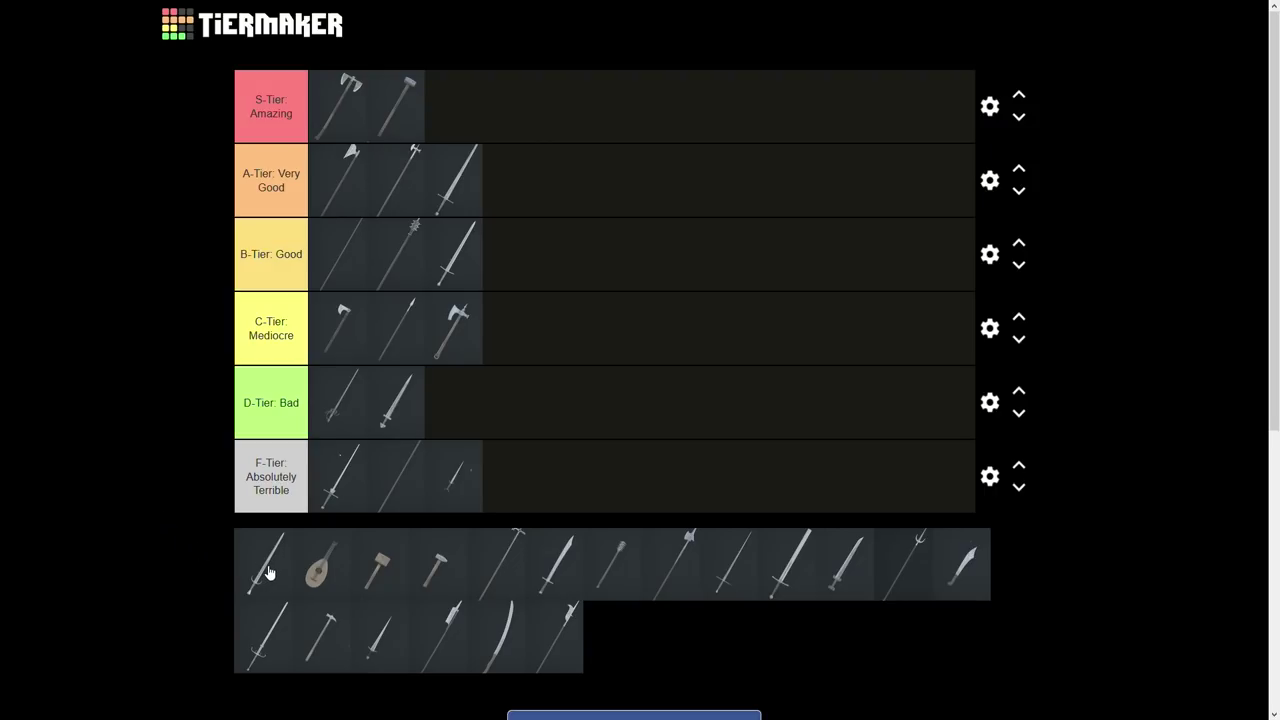
pyautogui.moveTo(268, 572); pyautogui.dragTo(534, 334)
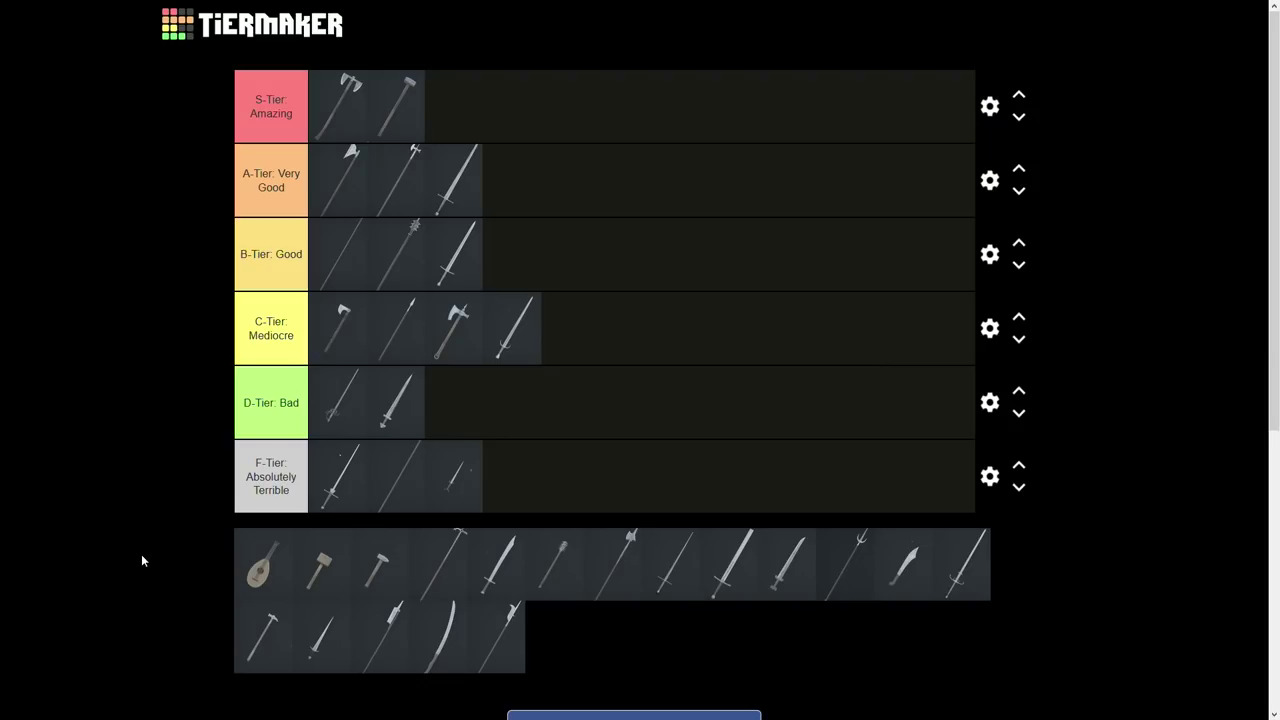
# Put the lute, mallet and small war hammer in F-Tier, a polearm in B, a broad sword in A
pyautogui.moveTo(258, 568); pyautogui.dragTo(532, 482)
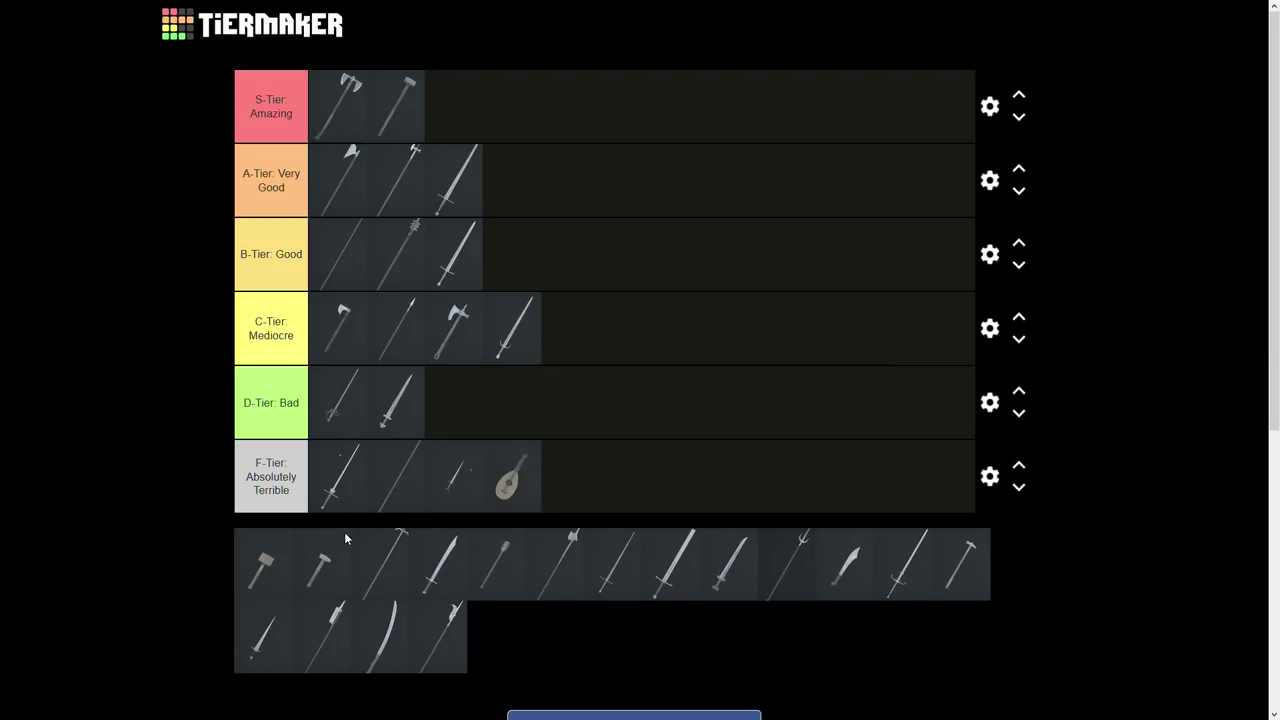
pyautogui.moveTo(265, 573); pyautogui.dragTo(570, 488)
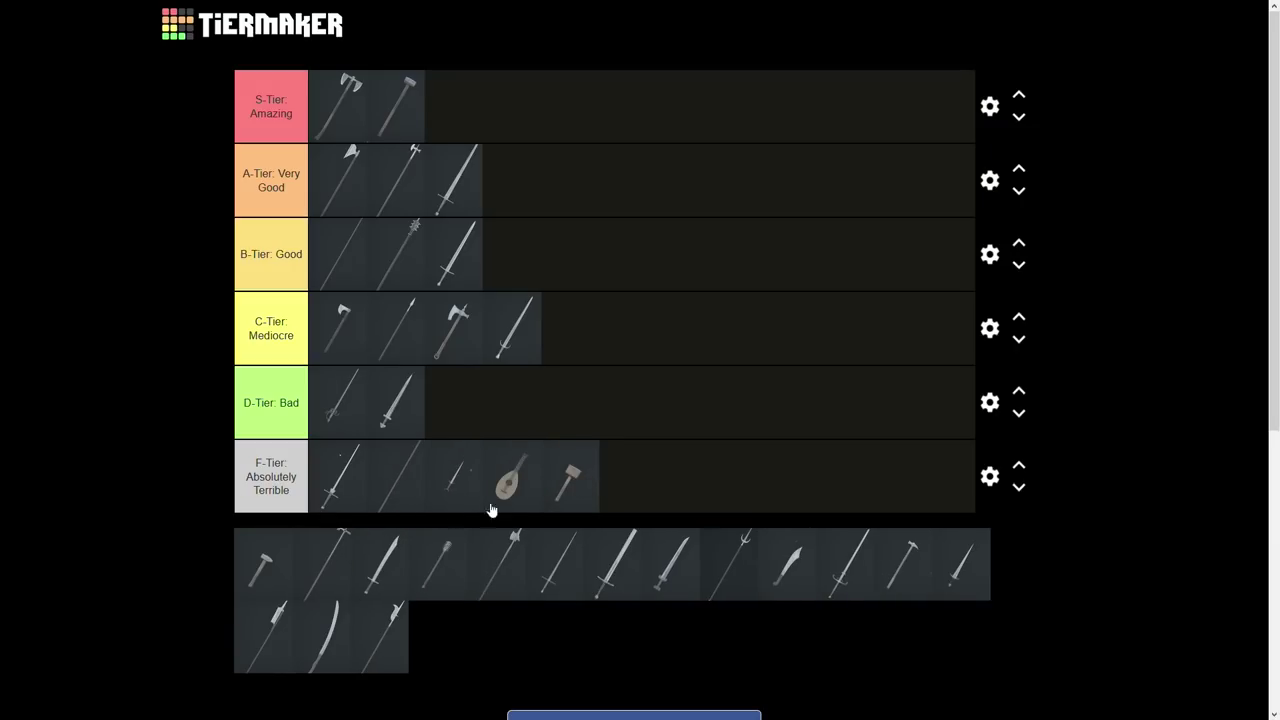
pyautogui.moveTo(258, 572); pyautogui.dragTo(648, 478)
pyautogui.moveTo(269, 571); pyautogui.dragTo(552, 249)
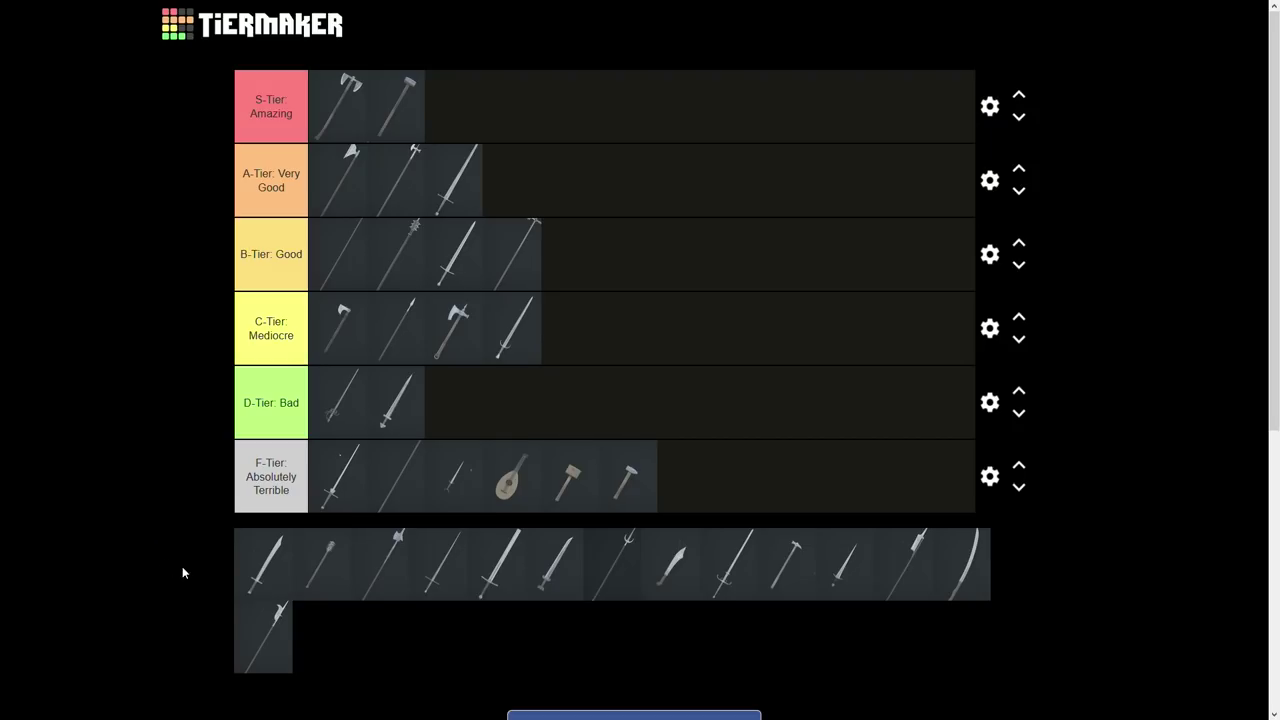
pyautogui.moveTo(261, 569); pyautogui.dragTo(537, 177)
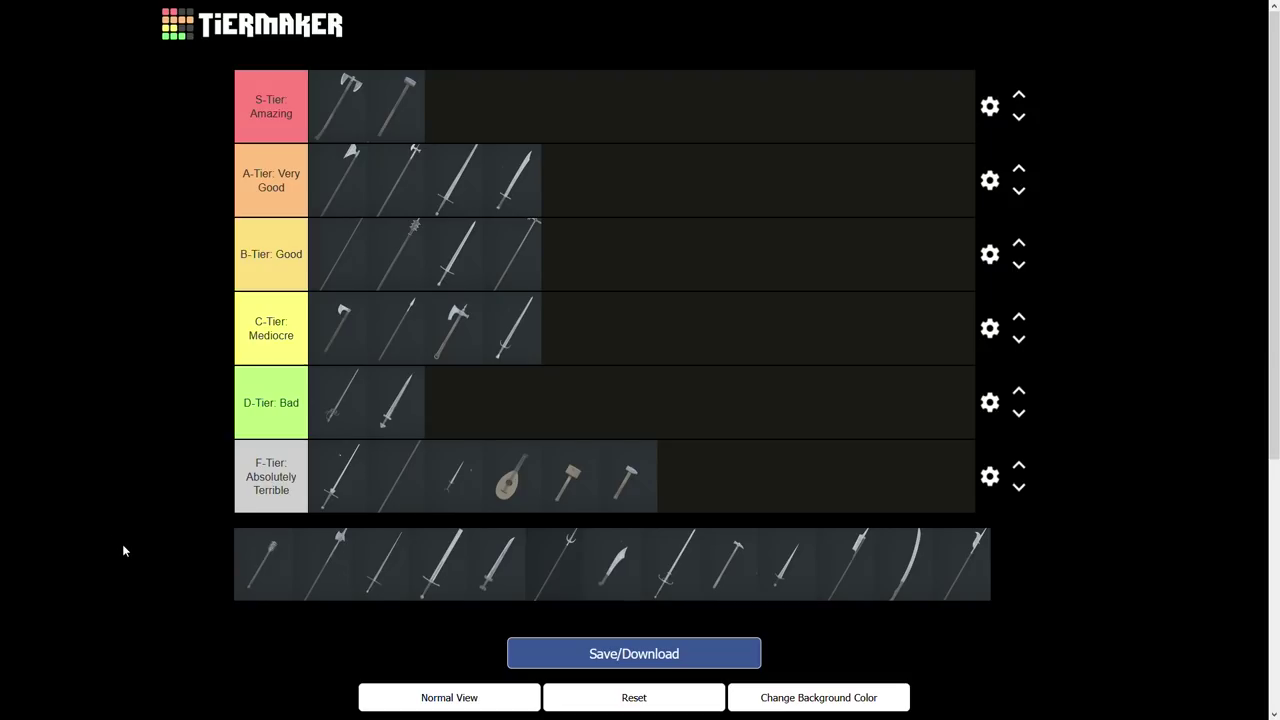
# Rank the mace and thin sword in B-Tier, the halberd in A-Tier, the longsword in S-Tier
pyautogui.moveTo(263, 575); pyautogui.dragTo(594, 257)
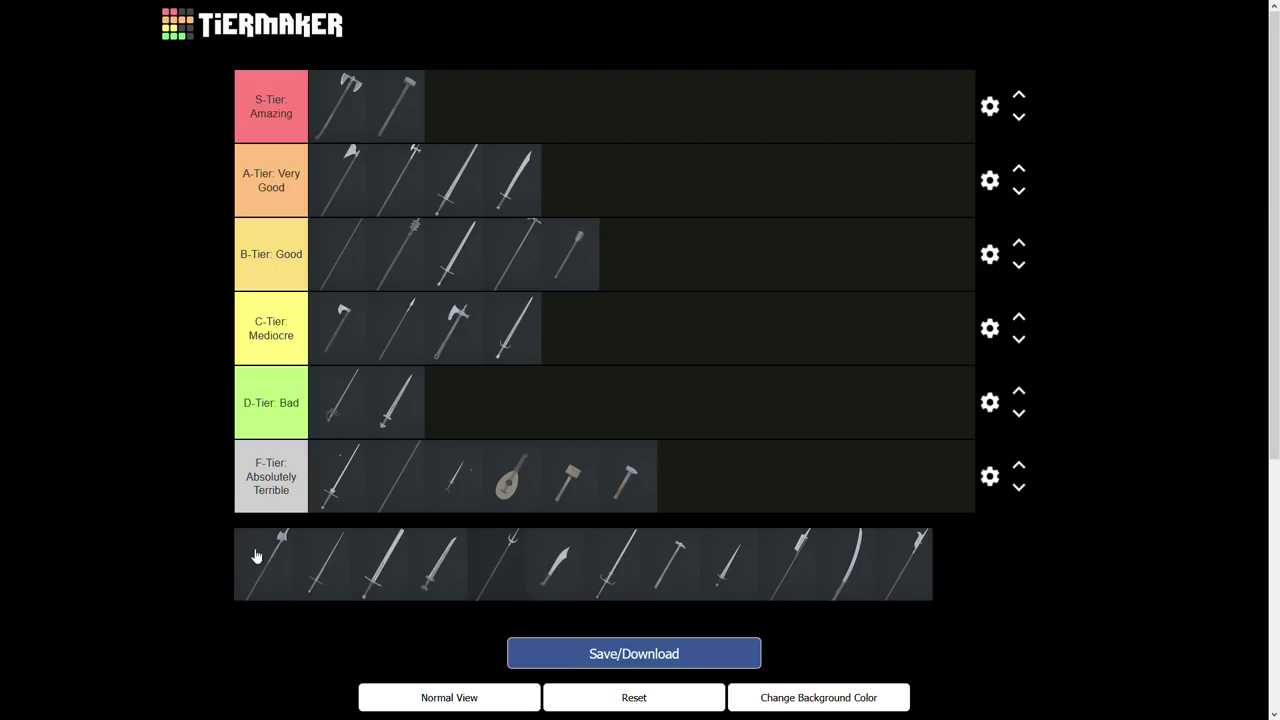
pyautogui.moveTo(277, 563); pyautogui.dragTo(605, 177)
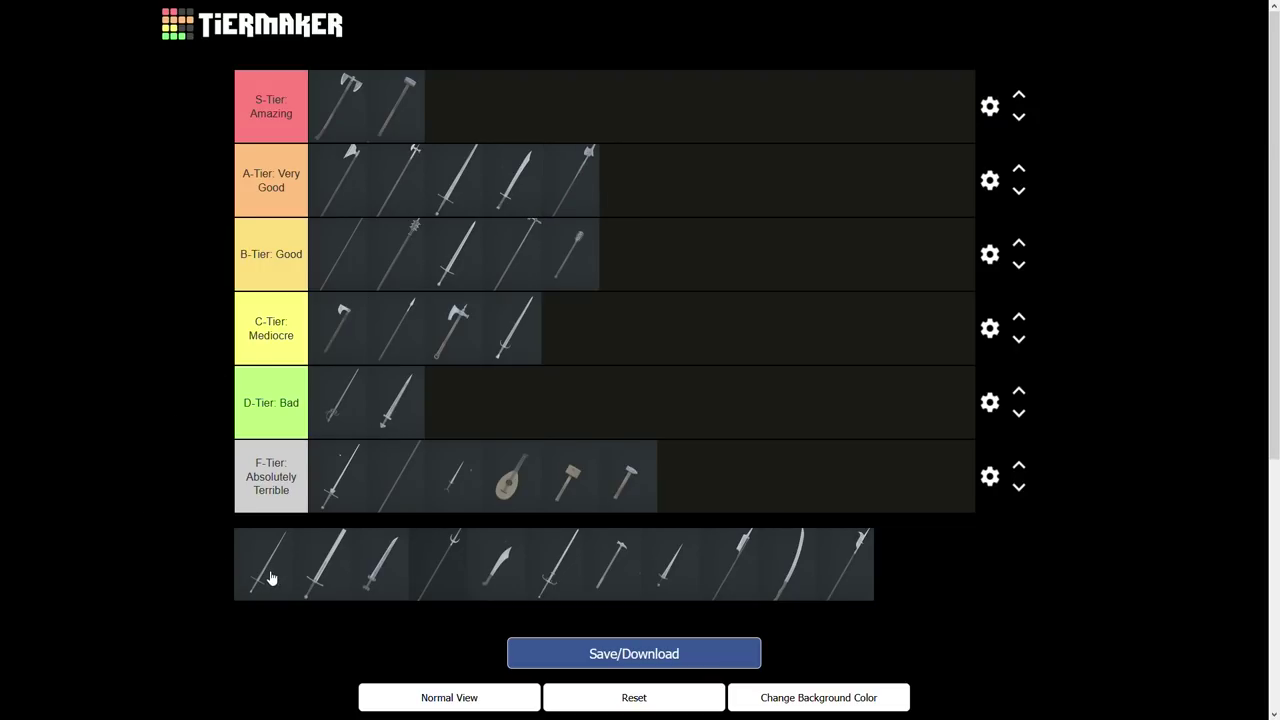
pyautogui.moveTo(270, 578); pyautogui.dragTo(668, 254)
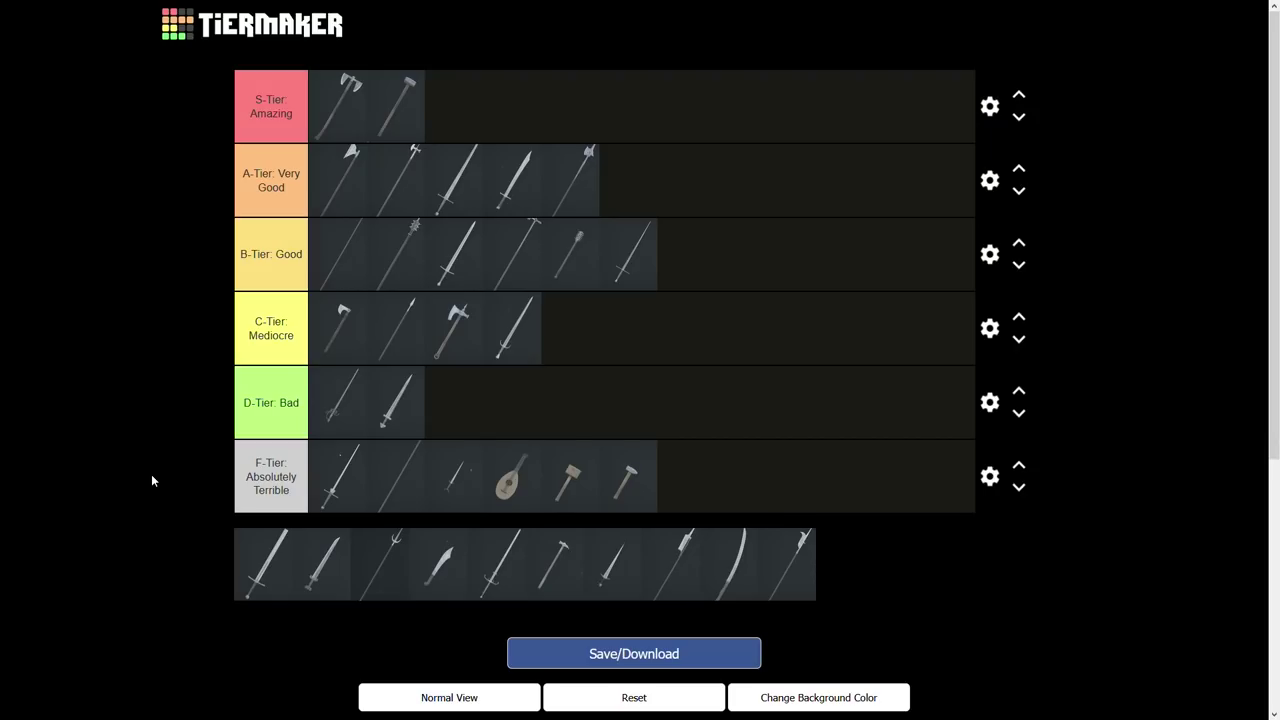
pyautogui.moveTo(610, 245); pyautogui.dragTo(650, 230)
pyautogui.moveTo(262, 575); pyautogui.dragTo(471, 114)
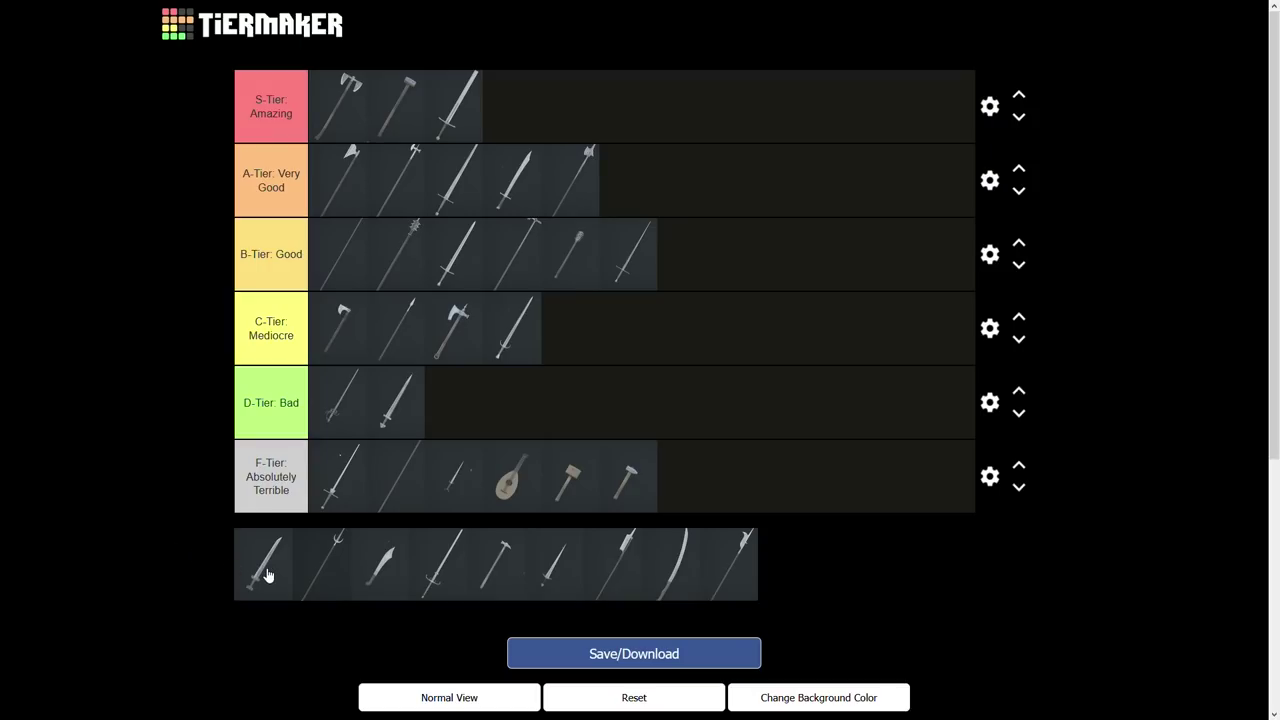
# Place a sword and cleaver in D-Tier, trident and hammer in C, a sword in A, a short sword in F
pyautogui.moveTo(267, 575); pyautogui.dragTo(469, 410)
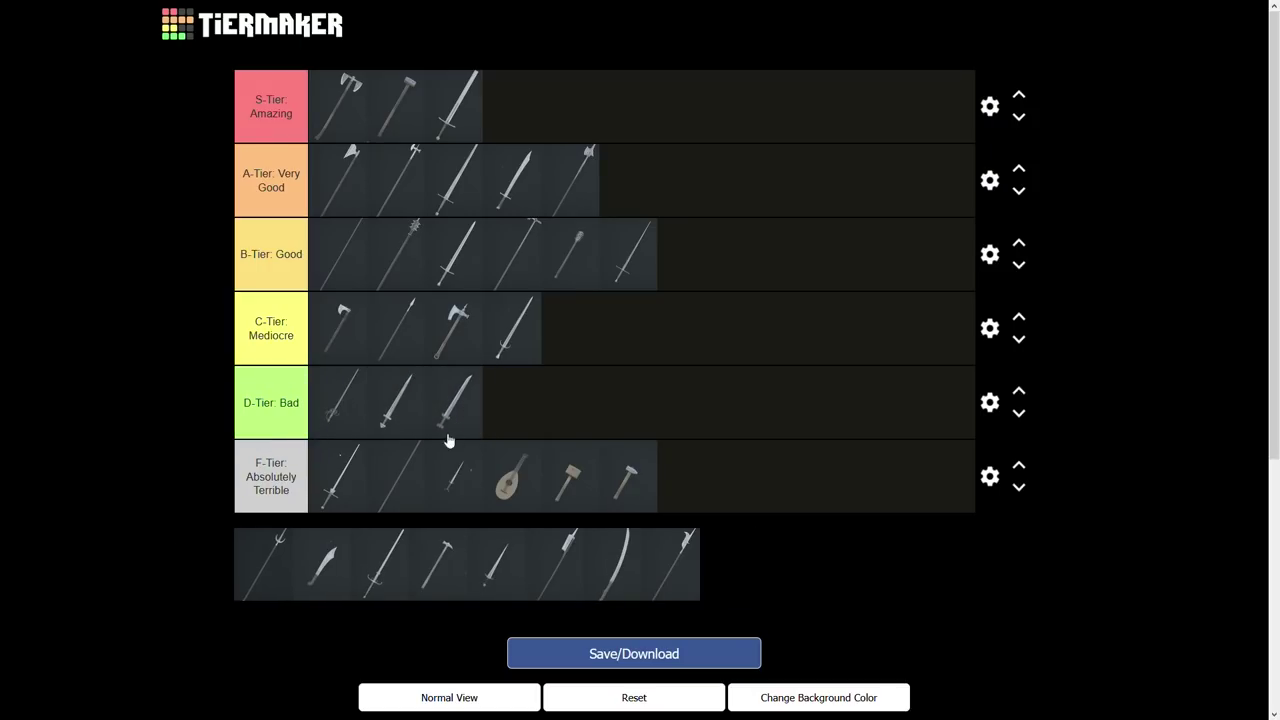
pyautogui.moveTo(271, 571); pyautogui.dragTo(581, 335)
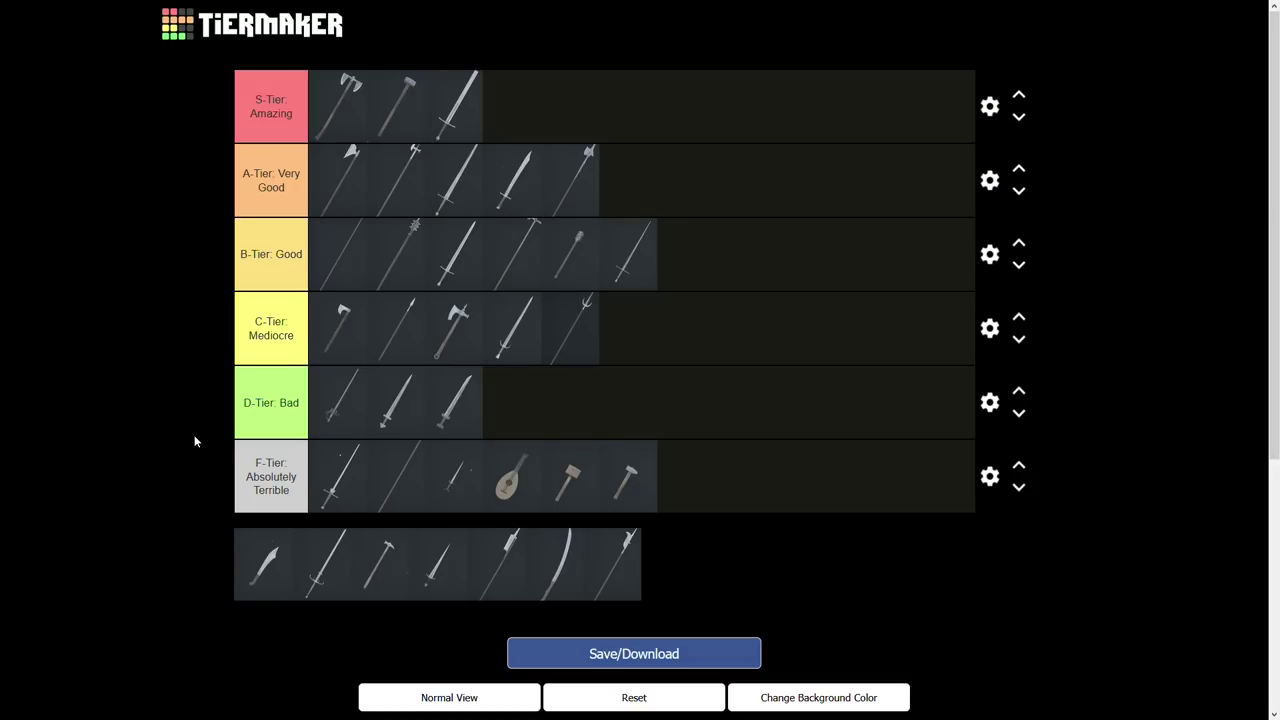
pyautogui.moveTo(240, 550); pyautogui.dragTo(542, 390)
pyautogui.moveTo(266, 574); pyautogui.dragTo(654, 186)
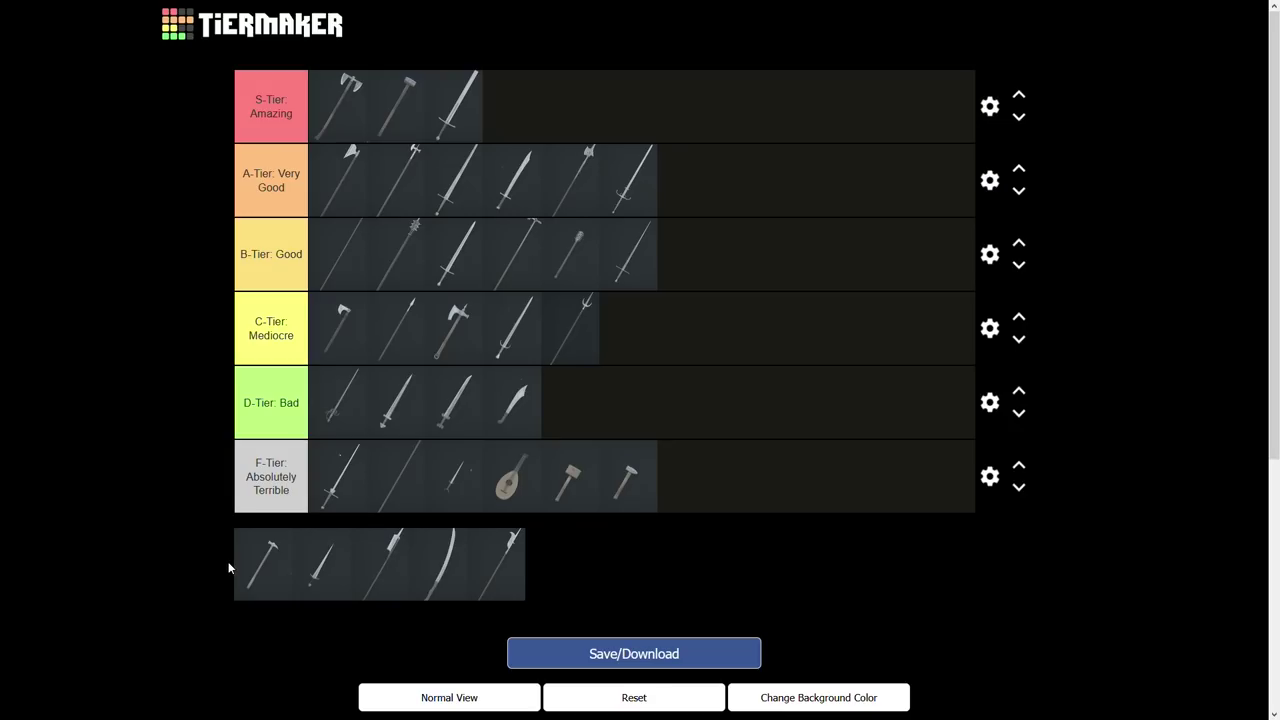
pyautogui.moveTo(274, 571); pyautogui.dragTo(656, 331)
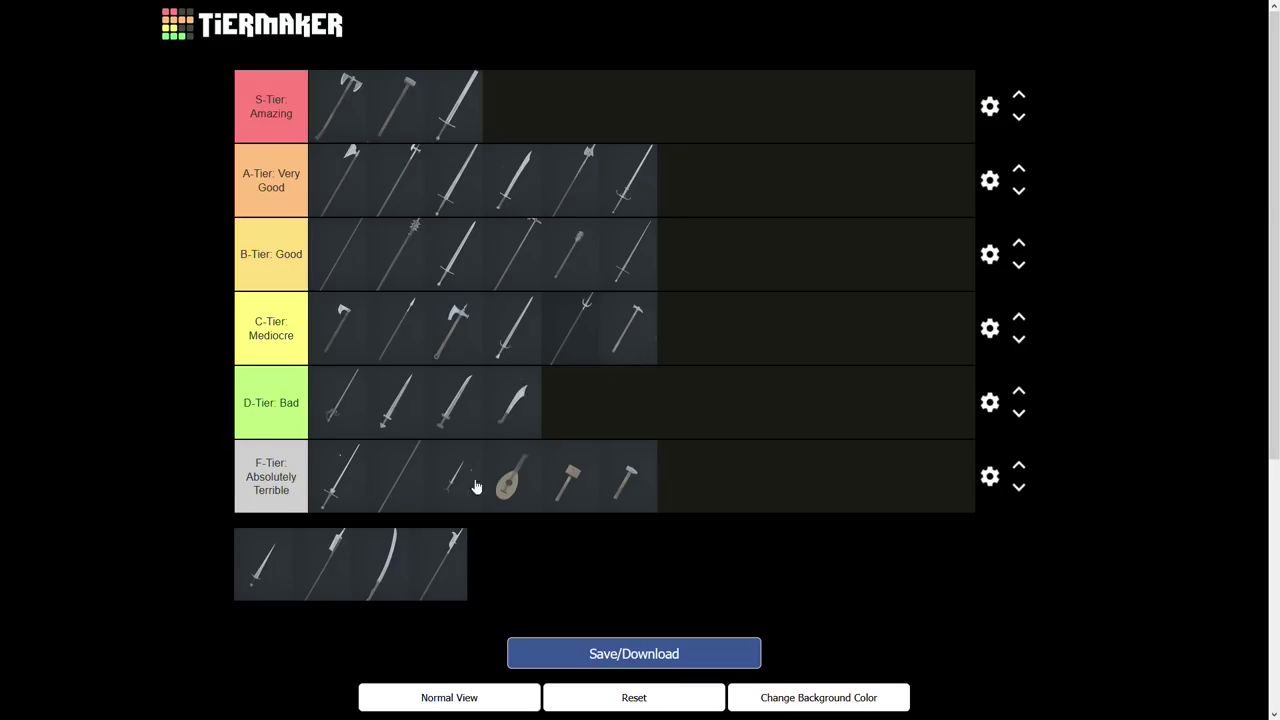
pyautogui.moveTo(259, 578); pyautogui.dragTo(705, 490)
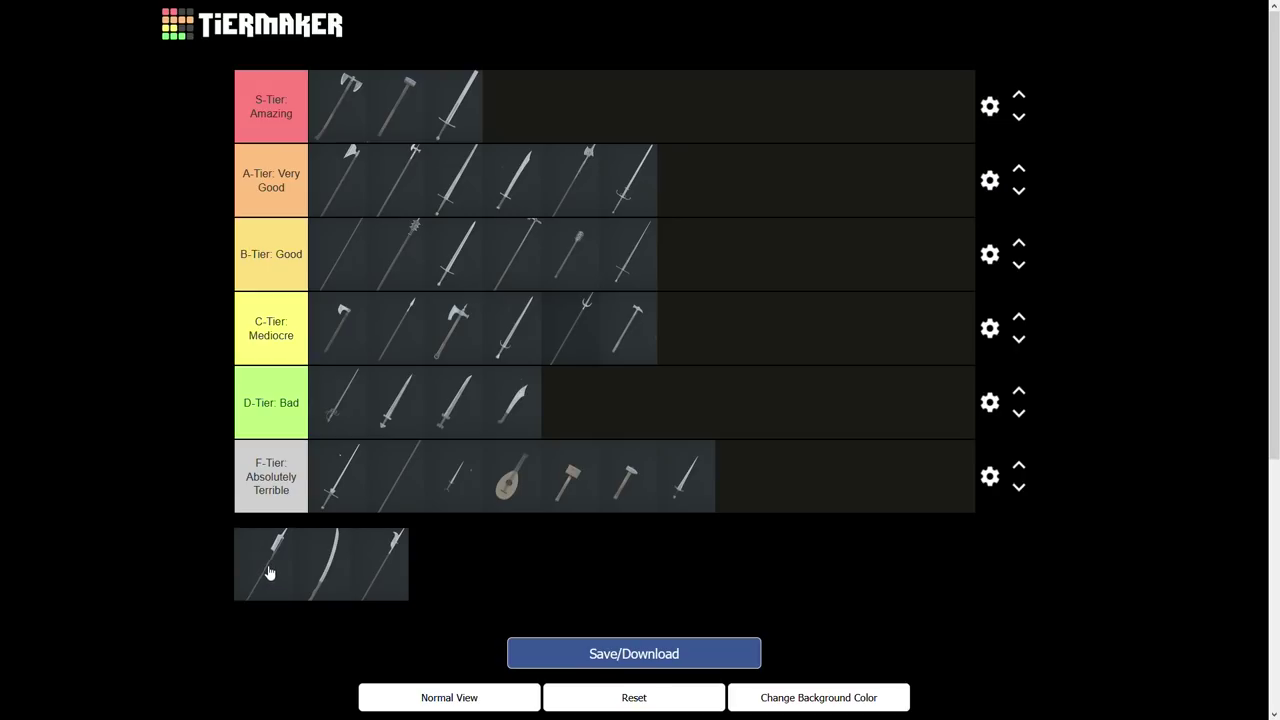
# Add the halberd and long curved blade to the end of A-Tier and the last halberd to C-Tier
pyautogui.moveTo(269, 573); pyautogui.dragTo(704, 188)
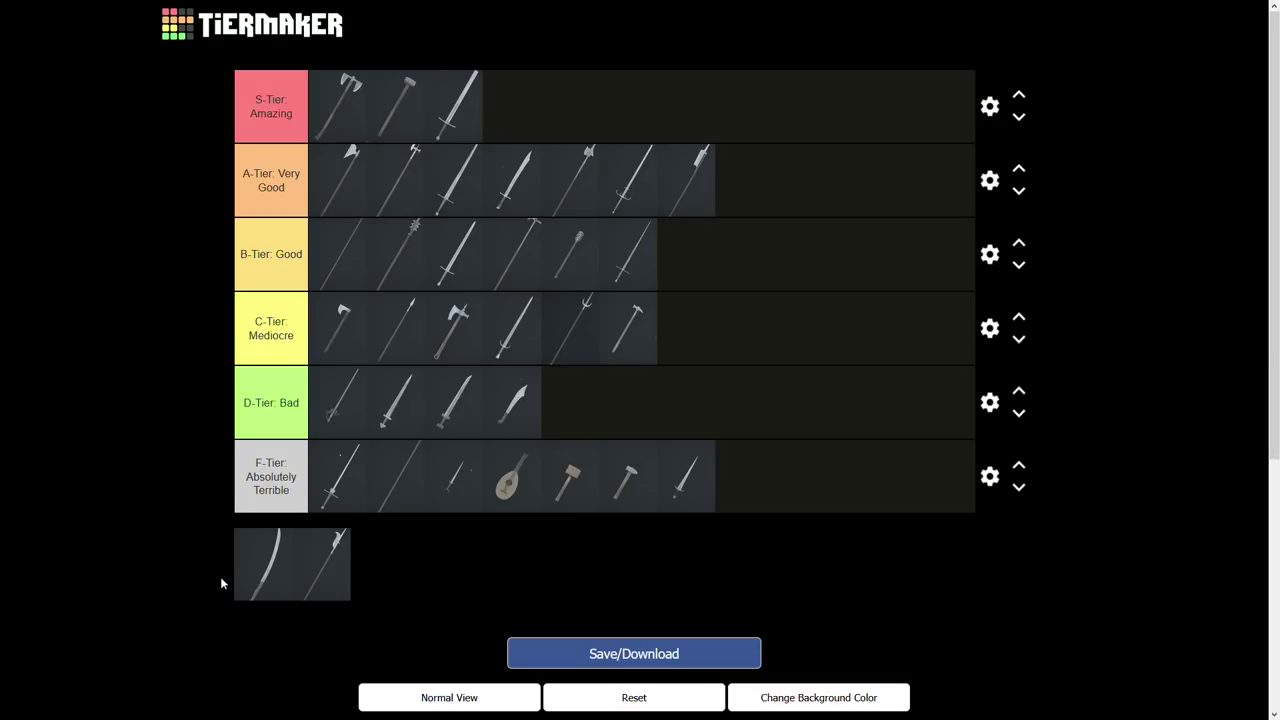
pyautogui.moveTo(268, 567); pyautogui.dragTo(777, 177)
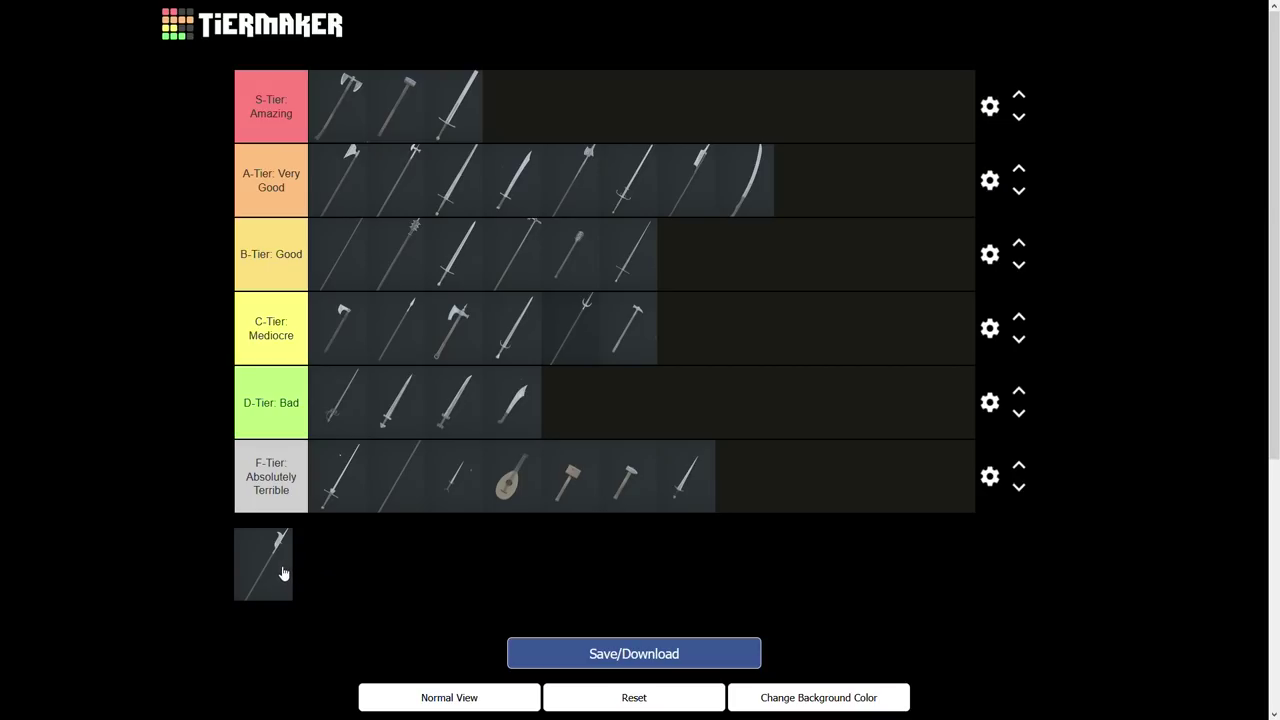
pyautogui.moveTo(277, 576); pyautogui.dragTo(716, 334)
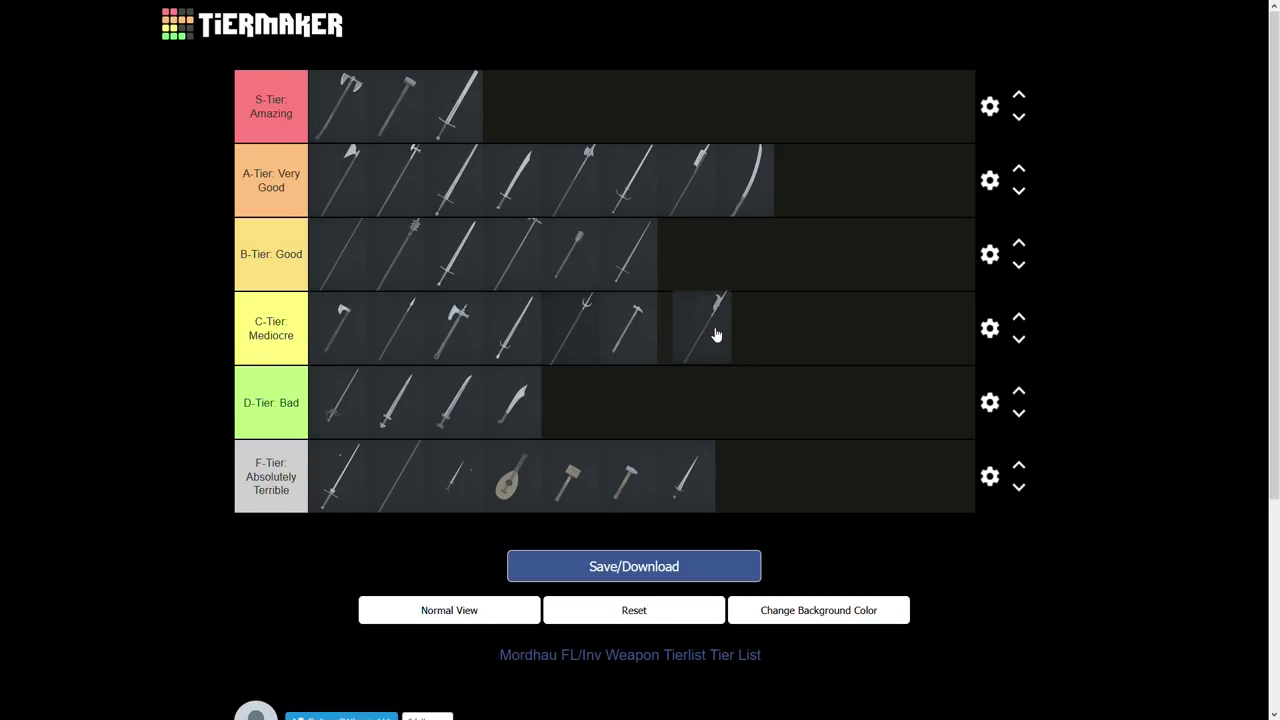